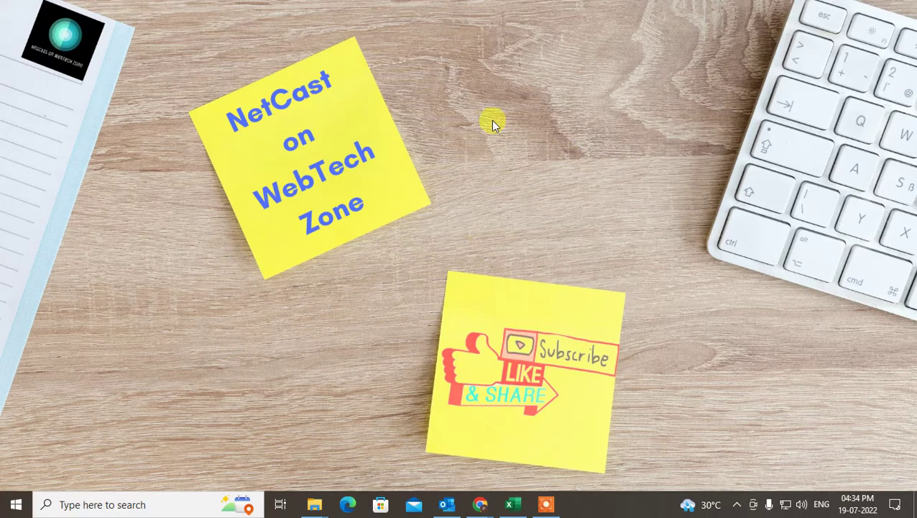
# Refresh the Windows desktop from its context menu, then bring Outlook up from the taskbar
pyautogui.rightClick(474, 121)
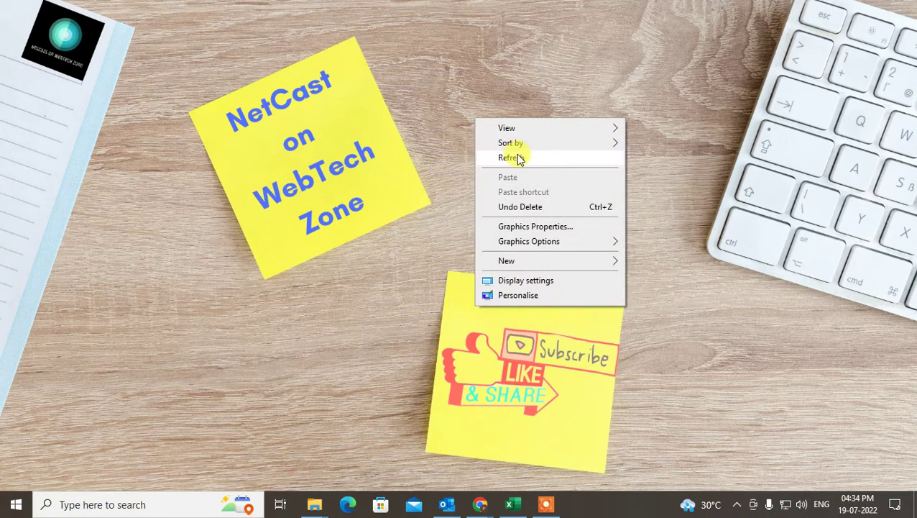
pyautogui.click(518, 153)
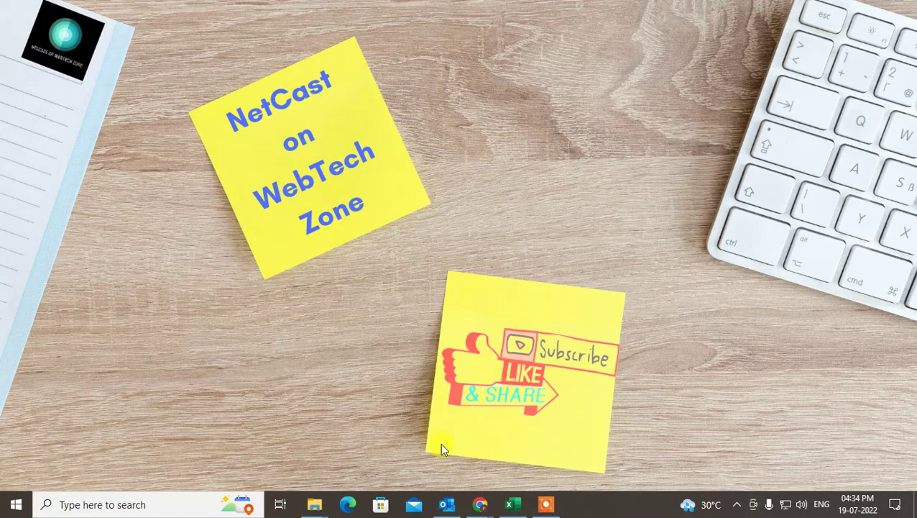
pyautogui.click(446, 504)
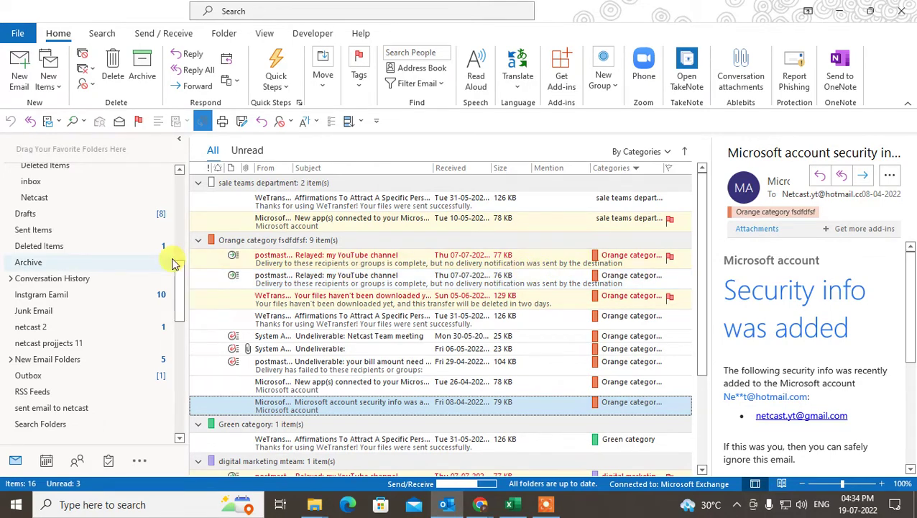
# Check the Outbox, then open the Gmail Inbox with its TubeBuddy and four Twitter messages
pyautogui.click(81, 379)
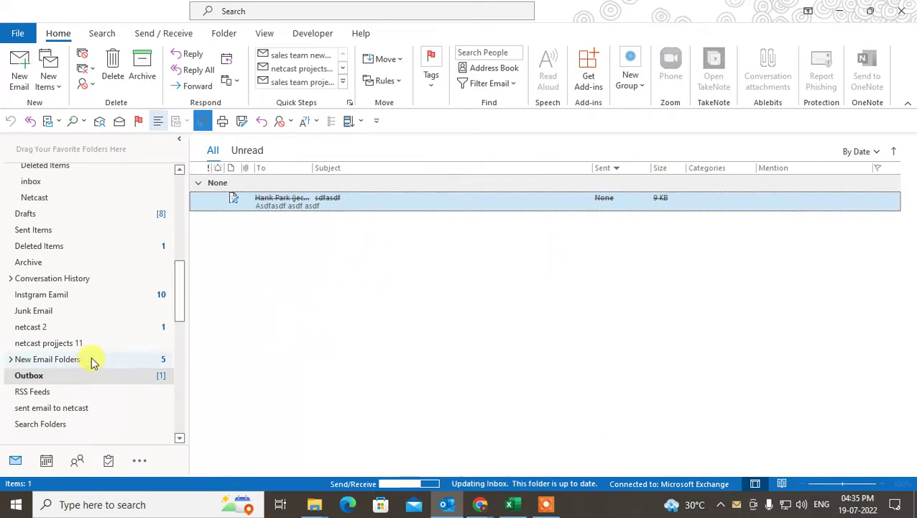
pyautogui.scroll(3, 90, 360)
pyautogui.scroll(3, 91, 361)
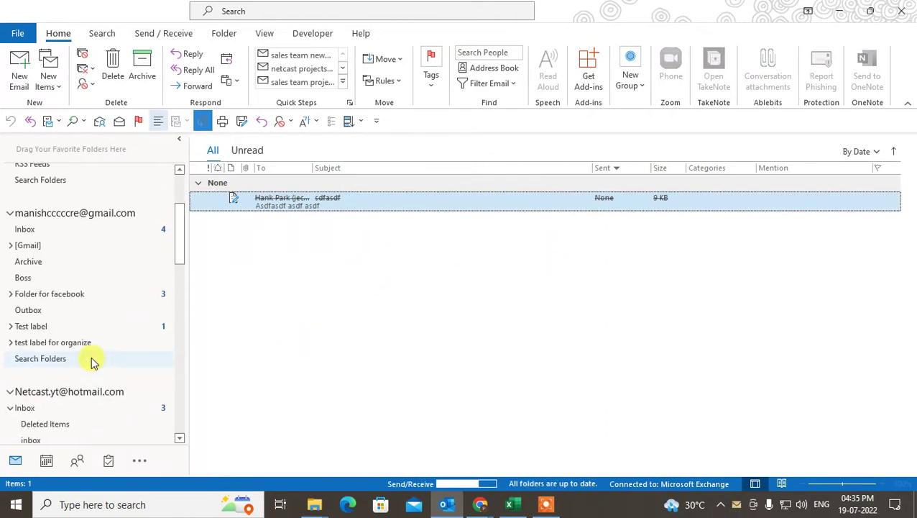
pyautogui.click(61, 231)
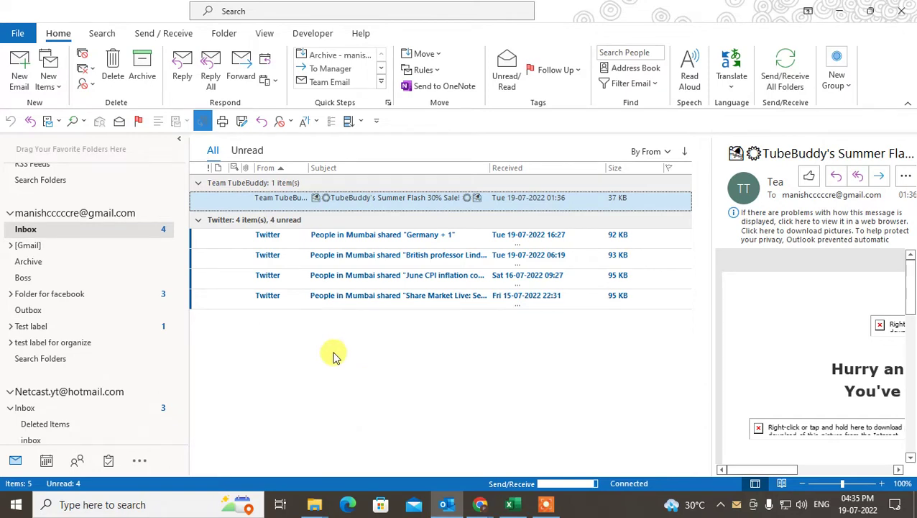
pyautogui.click(117, 230)
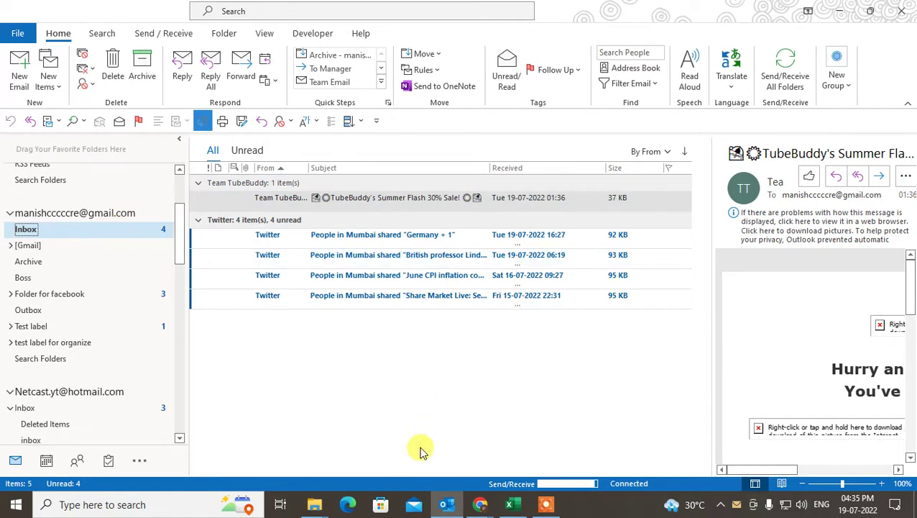
# Check the Gmail account's Outbox, which holds no messages
pyautogui.click(36, 308)
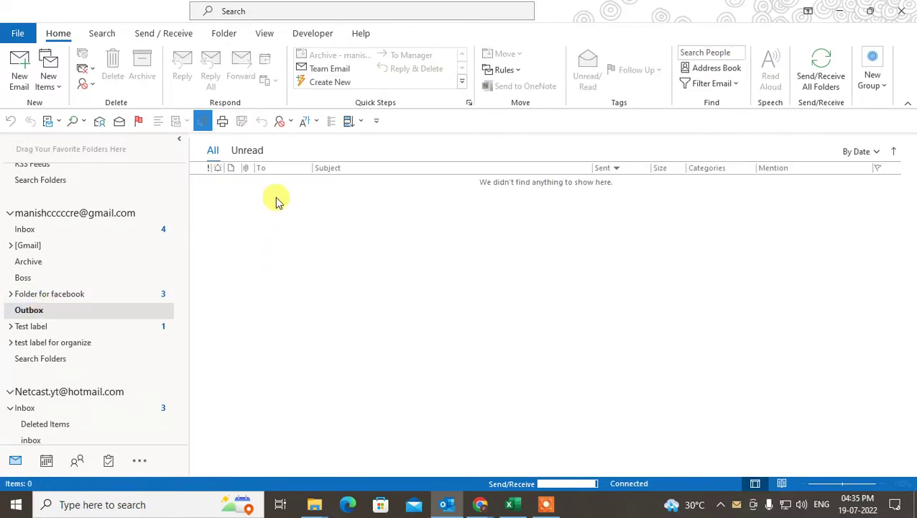
pyautogui.rightClick(282, 195)
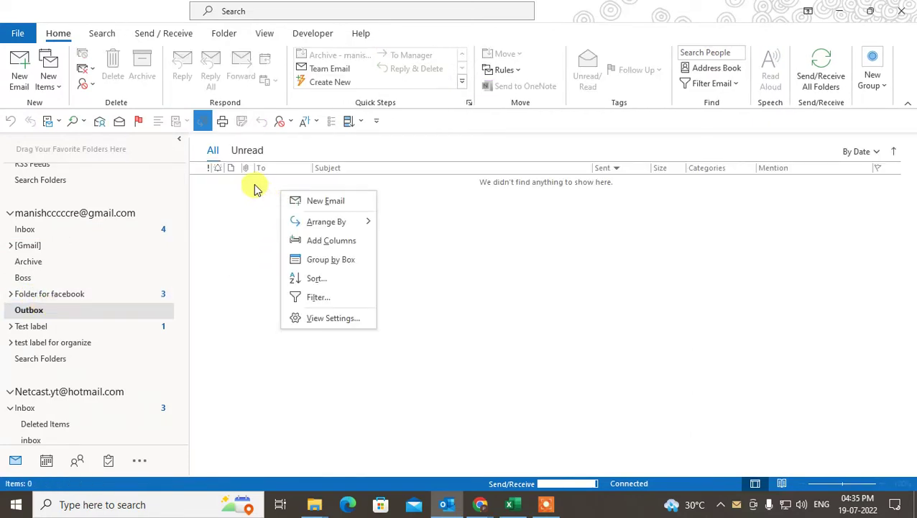
pyautogui.rightClick(256, 187)
pyautogui.click(75, 308)
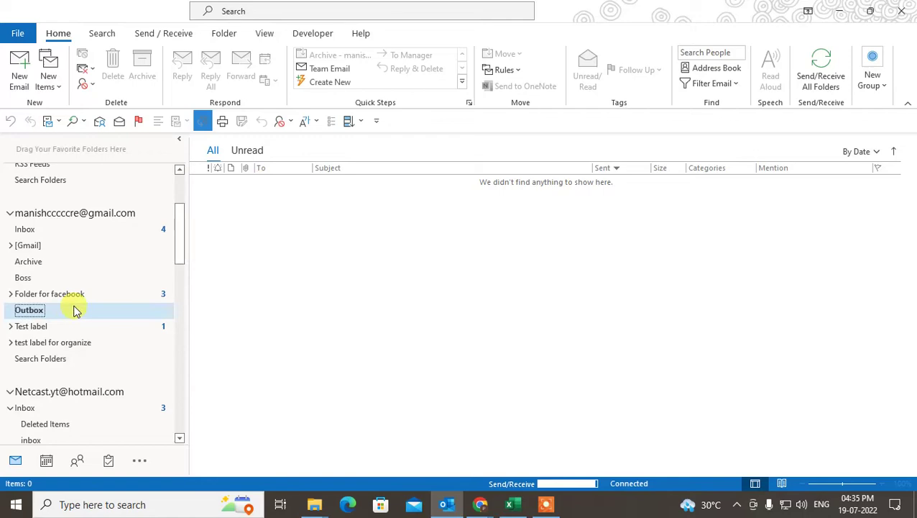
# Open the Hotmail account's Outbox and bring up actions for its stuck message
pyautogui.scroll(-2, 137, 307)
pyautogui.scroll(-1, 138, 312)
pyautogui.scroll(-2, 139, 311)
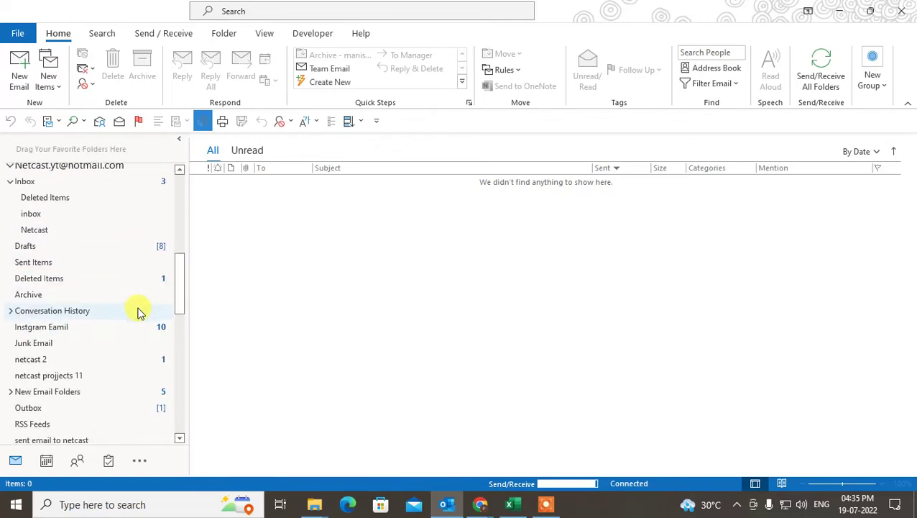
pyautogui.scroll(-2, 122, 334)
pyautogui.click(81, 346)
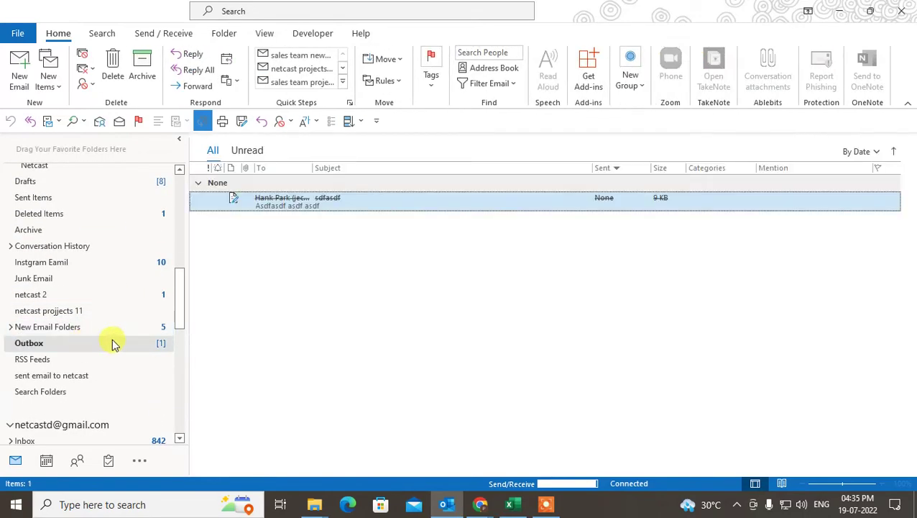
pyautogui.rightClick(361, 209)
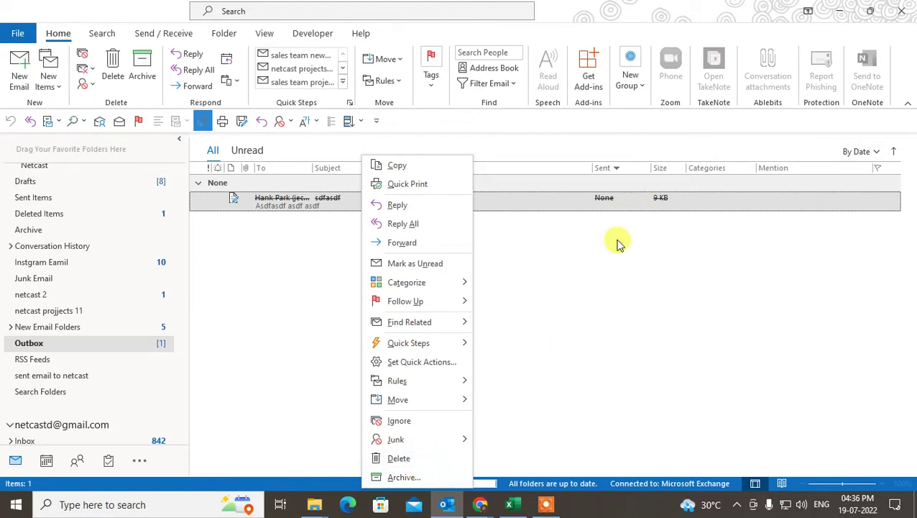
# Turn on Work Offline, delete the stuck Outbox message, then turn Work Offline off again
pyautogui.click(603, 264)
pyautogui.click(200, 34)
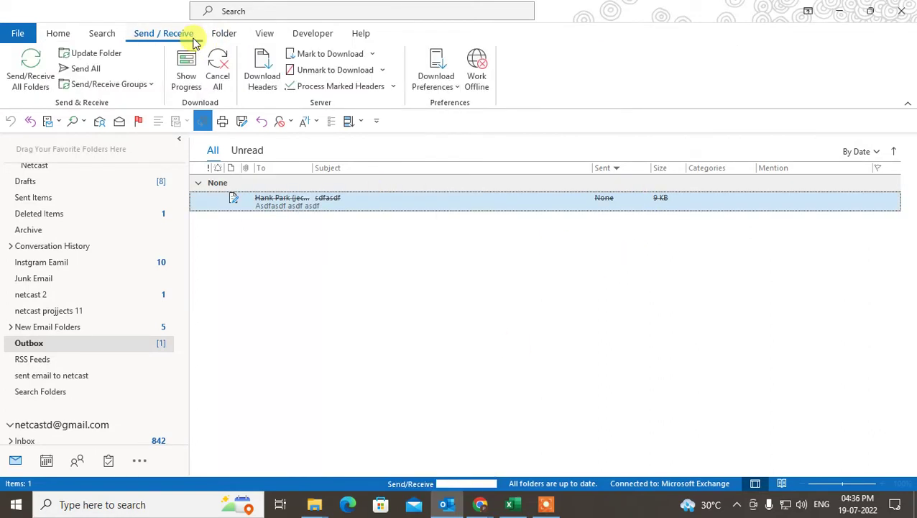
pyautogui.click(484, 81)
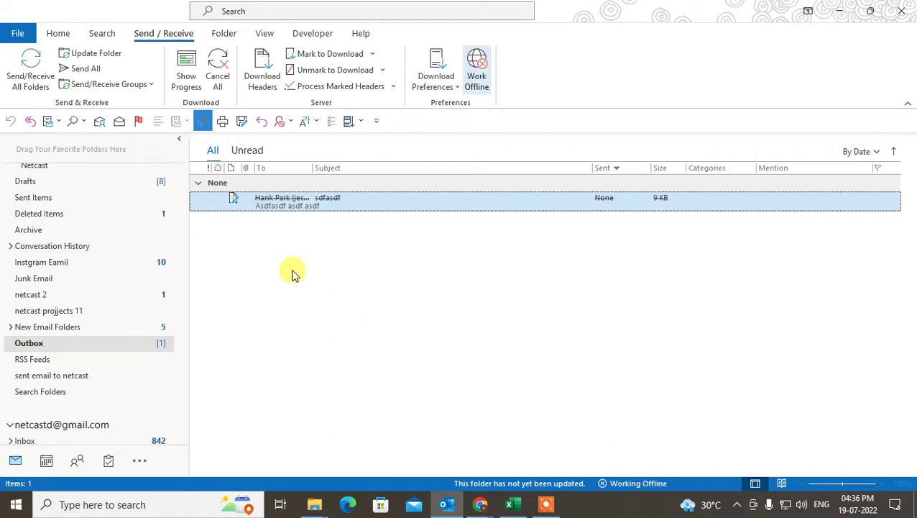
pyautogui.rightClick(305, 201)
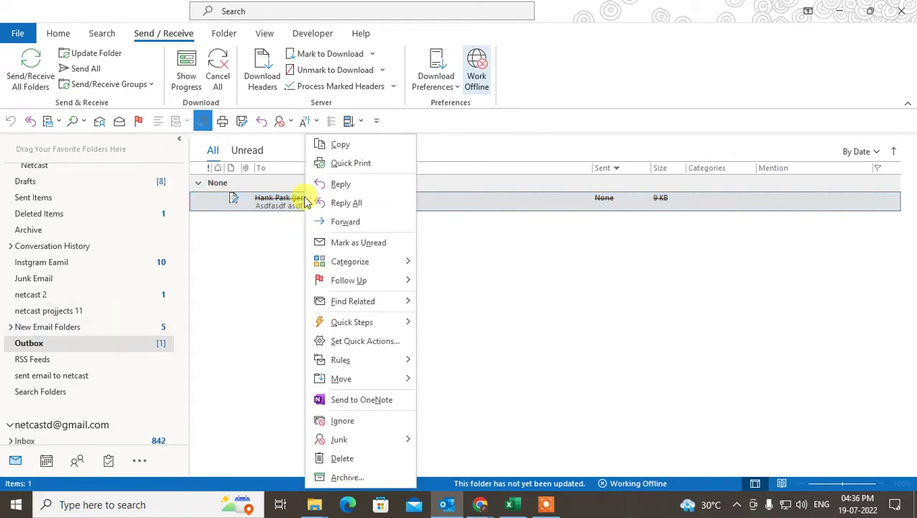
pyautogui.click(341, 459)
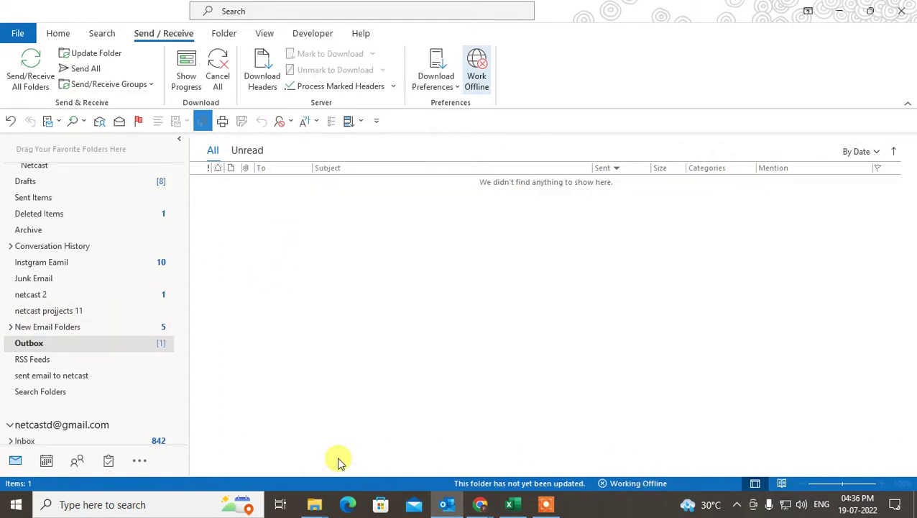
pyautogui.click(487, 81)
pyautogui.click(487, 83)
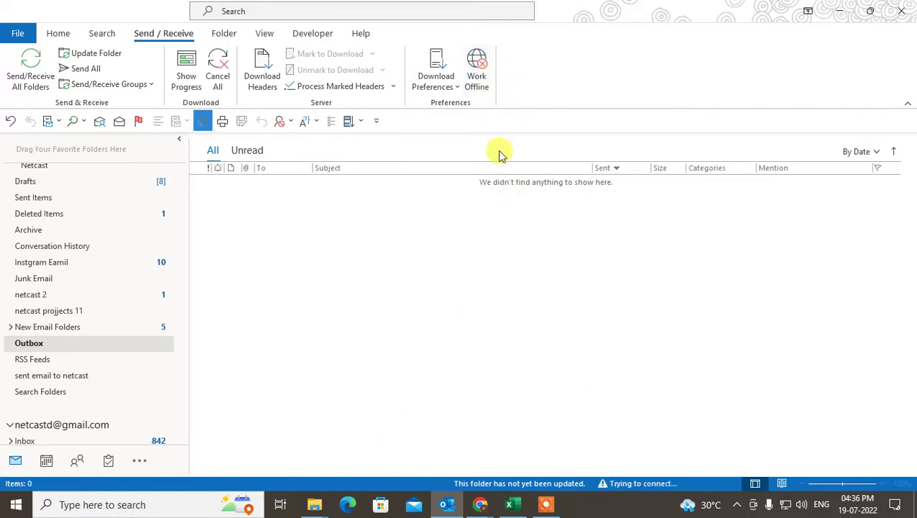
# Open and browse the empty Inbox of the new pst folder
pyautogui.click(488, 84)
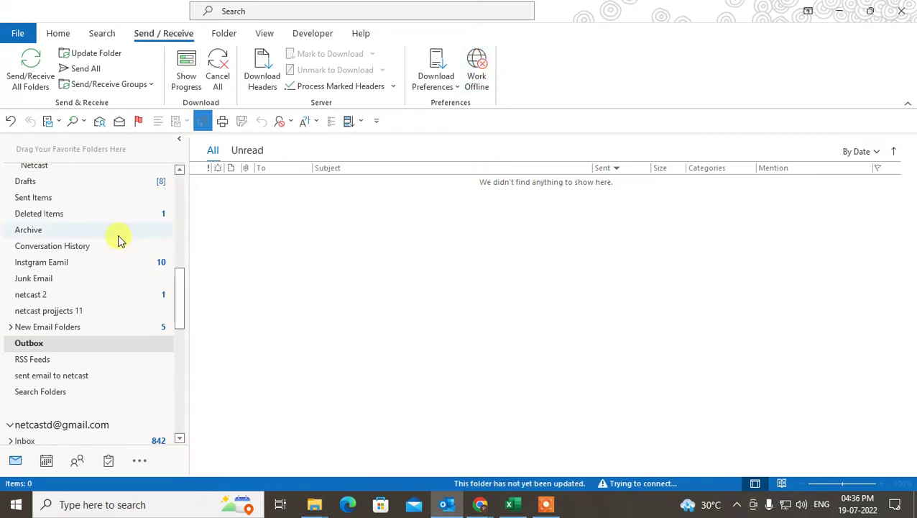
pyautogui.scroll(3, 137, 266)
pyautogui.scroll(5, 152, 291)
pyautogui.scroll(1, 152, 291)
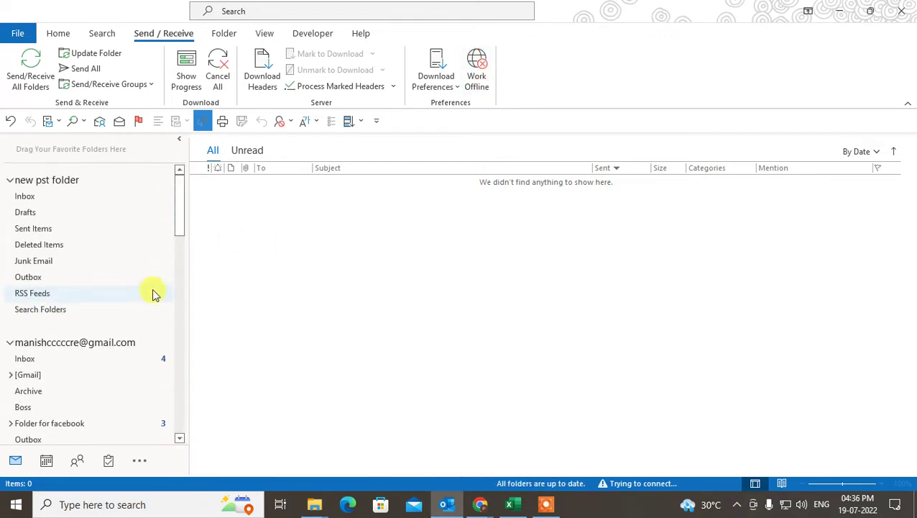
pyautogui.click(60, 204)
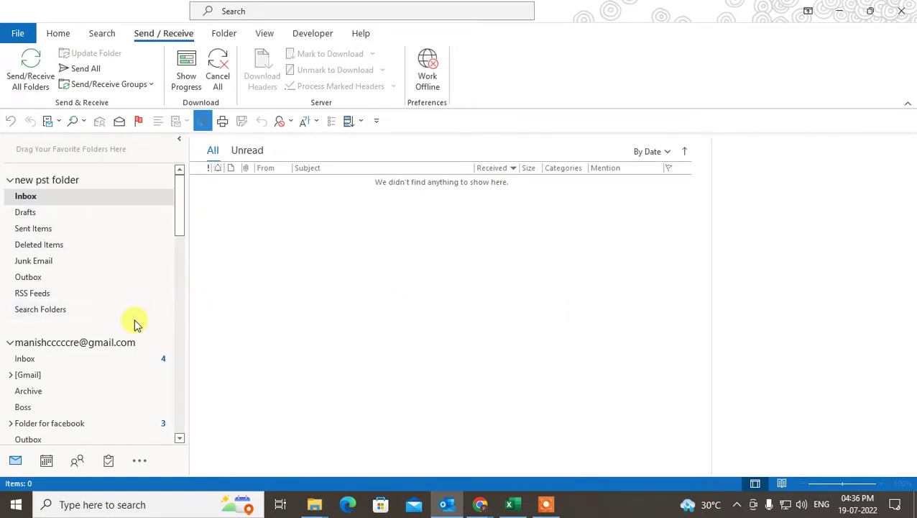
pyautogui.scroll(-3, 72, 316)
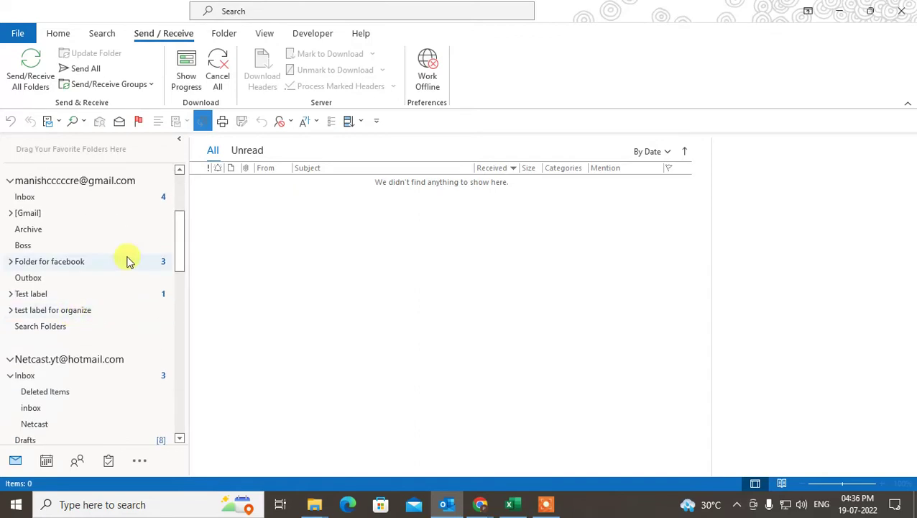
pyautogui.scroll(-3, 133, 287)
pyautogui.scroll(4, 141, 307)
pyautogui.scroll(3, 141, 307)
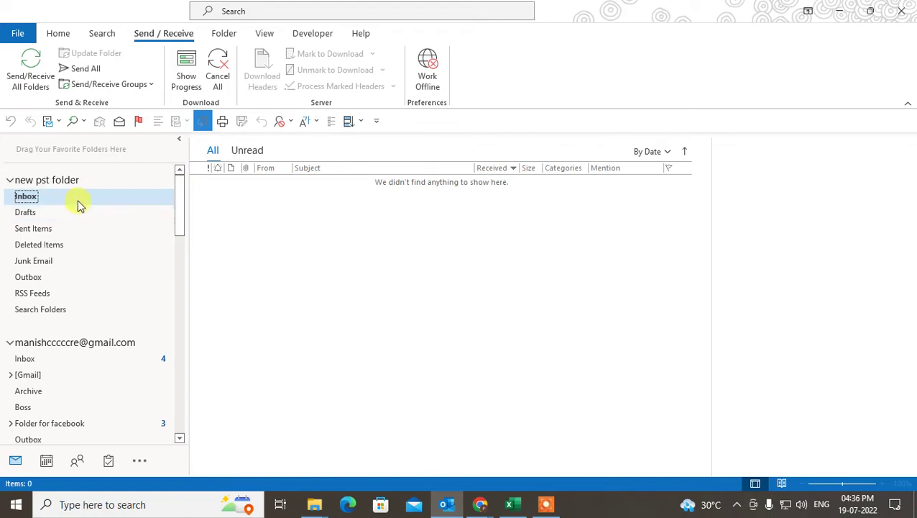
# Go to the File tab's Account Information page for the Exchange account
pyautogui.moveTo(180, 194)
pyautogui.mouseDown()
pyautogui.moveTo(181, 395)
pyautogui.moveTo(180, 158)
pyautogui.mouseUp()
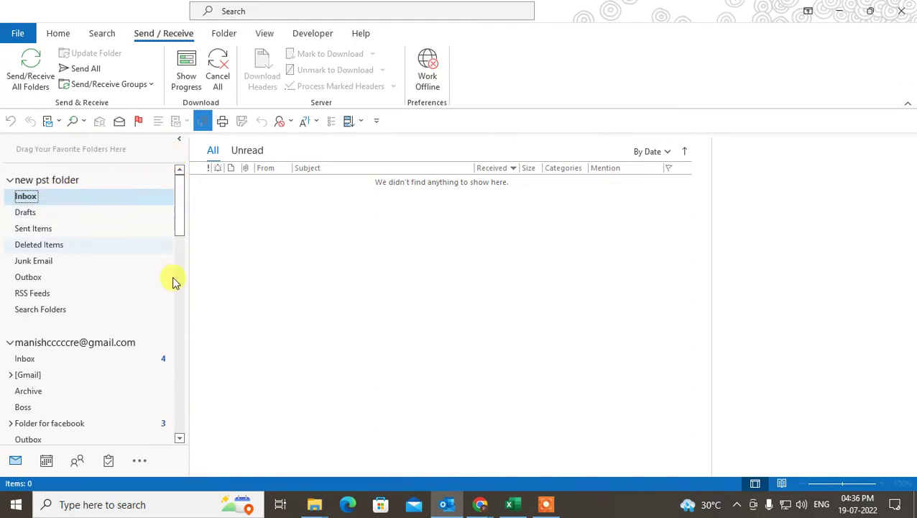
pyautogui.moveTo(179, 211)
pyautogui.mouseDown()
pyautogui.moveTo(180, 428)
pyautogui.moveTo(182, 181)
pyautogui.mouseUp()
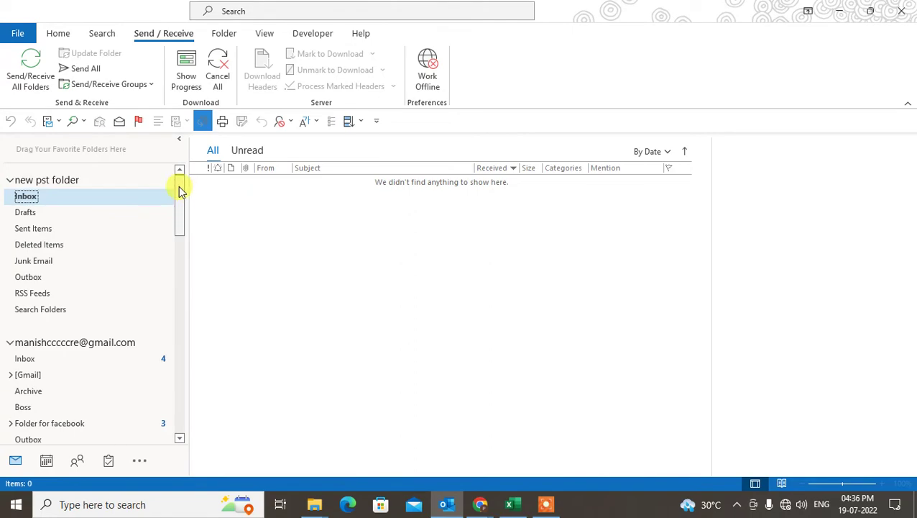
pyautogui.click(18, 34)
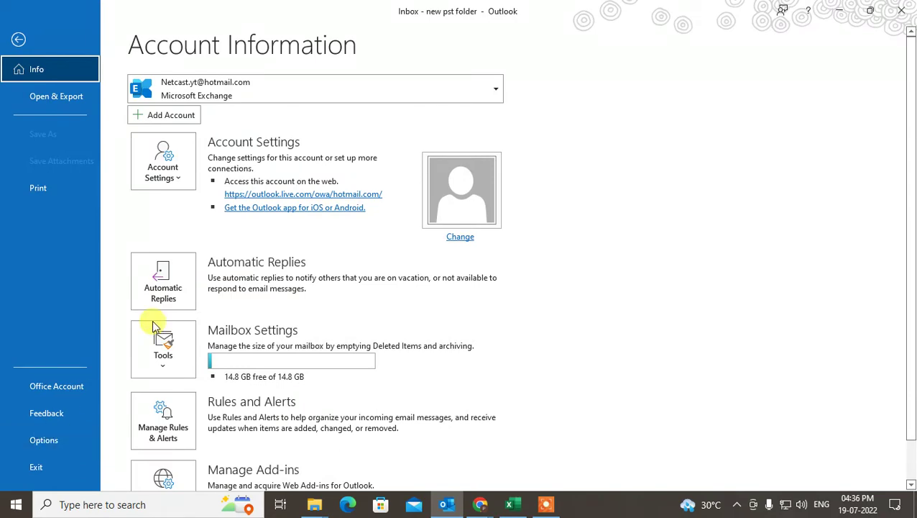
# Open Account Settings and view the Netcast 2 IMAP account's settings
pyautogui.click(161, 178)
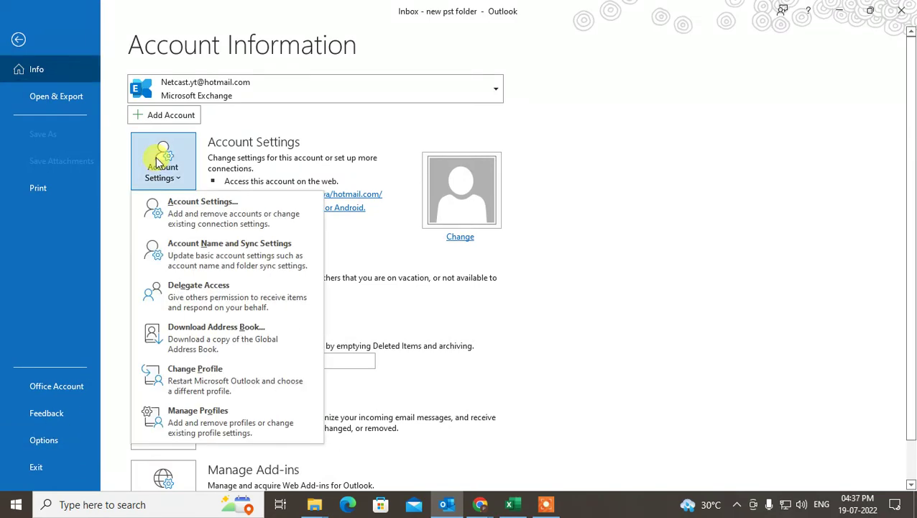
pyautogui.click(180, 202)
pyautogui.click(297, 209)
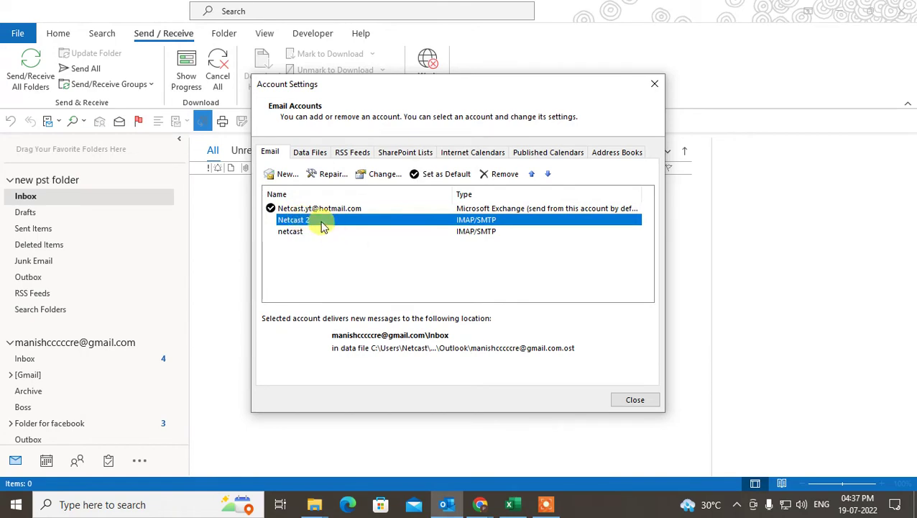
pyautogui.click(381, 174)
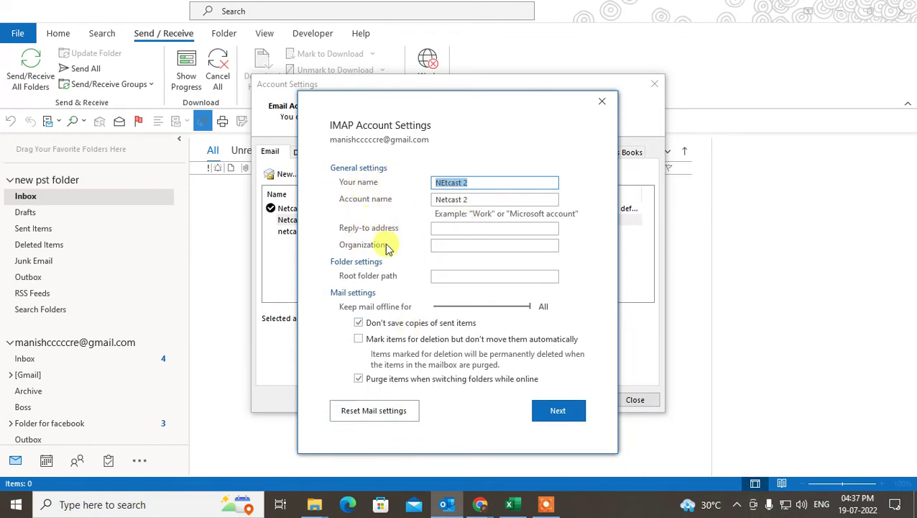
pyautogui.click(602, 101)
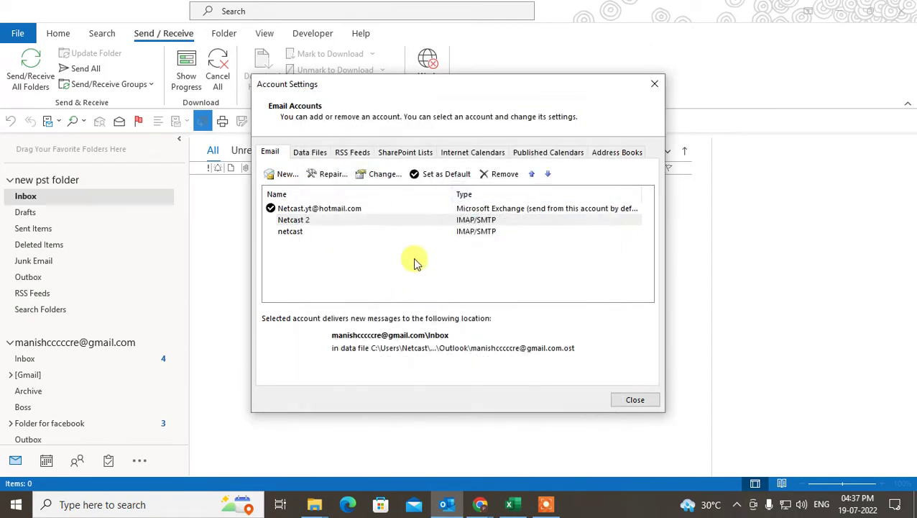
# Check the Data Files list, then reselect the Gmail IMAP account under Email
pyautogui.click(317, 153)
pyautogui.click(277, 152)
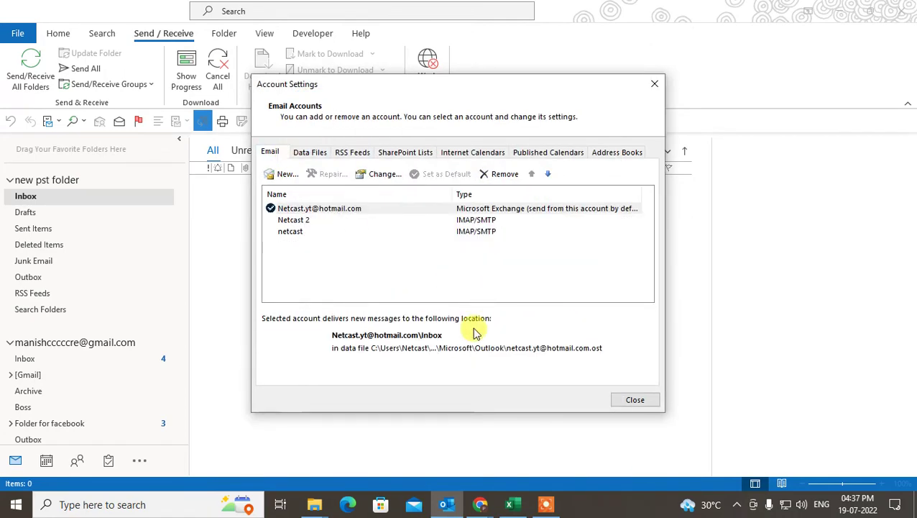
pyautogui.click(309, 219)
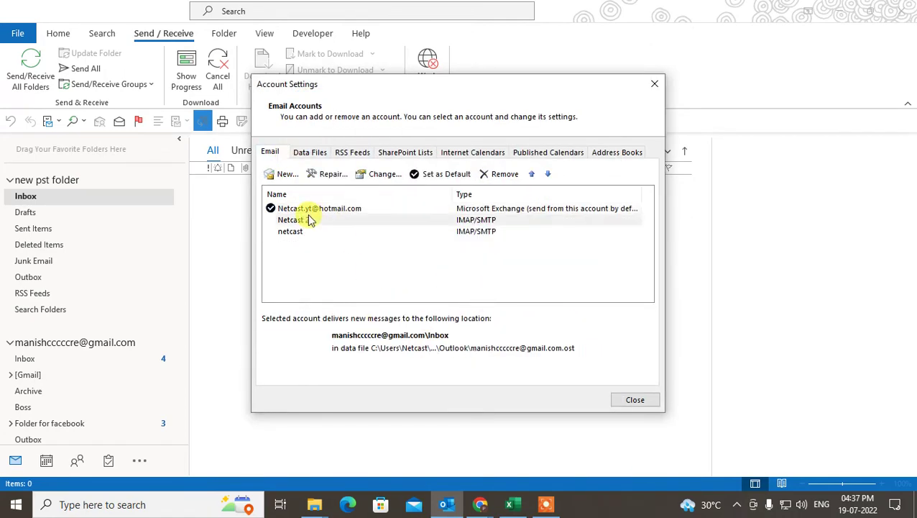
# Start a manual repair of the Gmail IMAP account via Advanced options
pyautogui.click(323, 175)
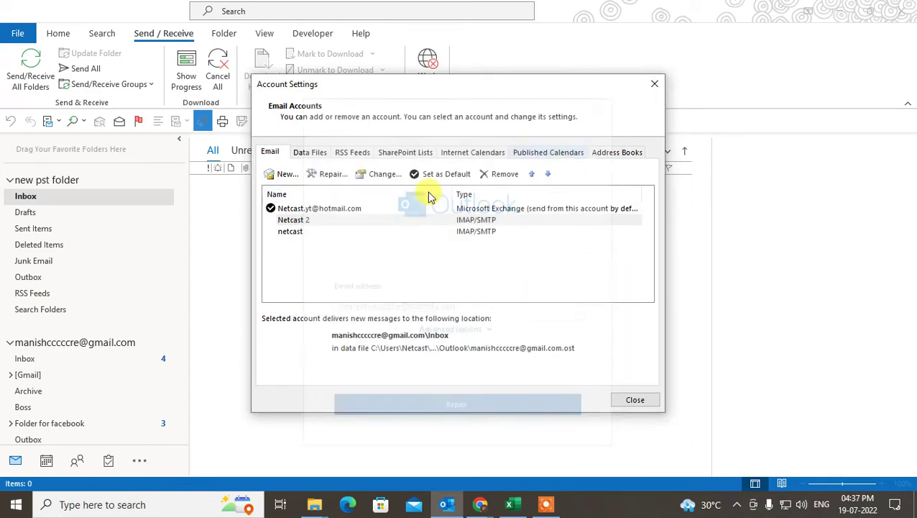
pyautogui.click(603, 102)
pyautogui.click(329, 175)
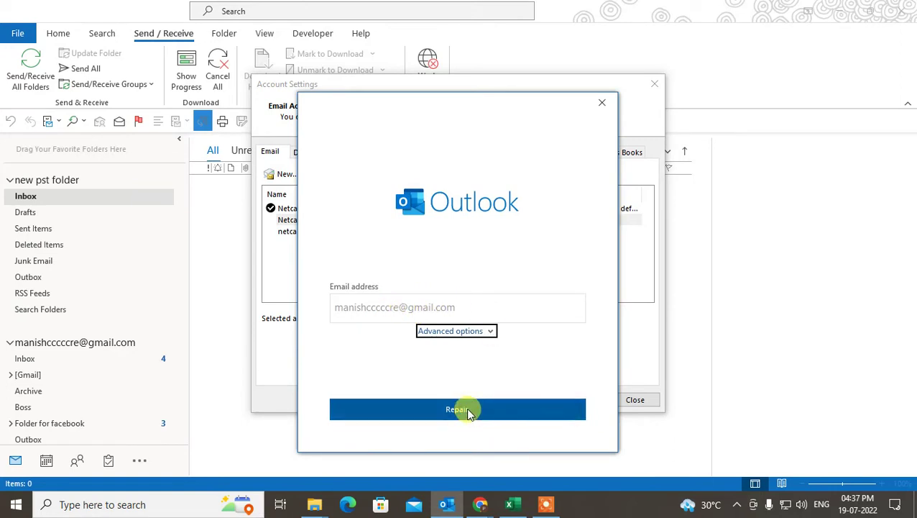
pyautogui.click(486, 331)
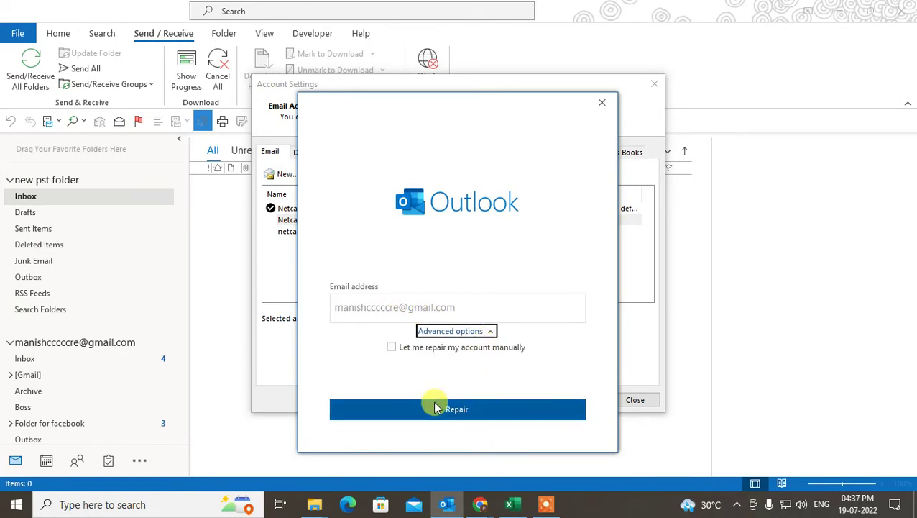
pyautogui.click(471, 348)
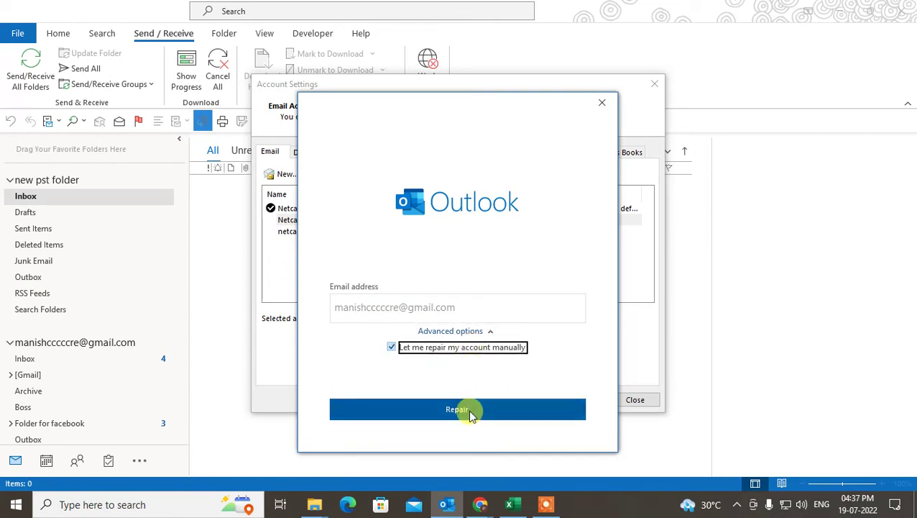
pyautogui.click(473, 409)
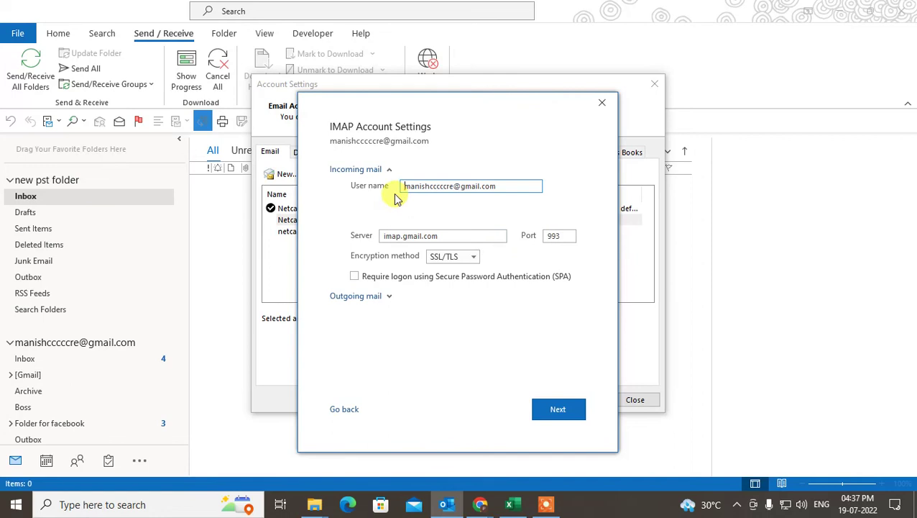
# Review the user name and outgoing server settings, then finish the repair
pyautogui.moveTo(461, 186); pyautogui.dragTo(518, 193)
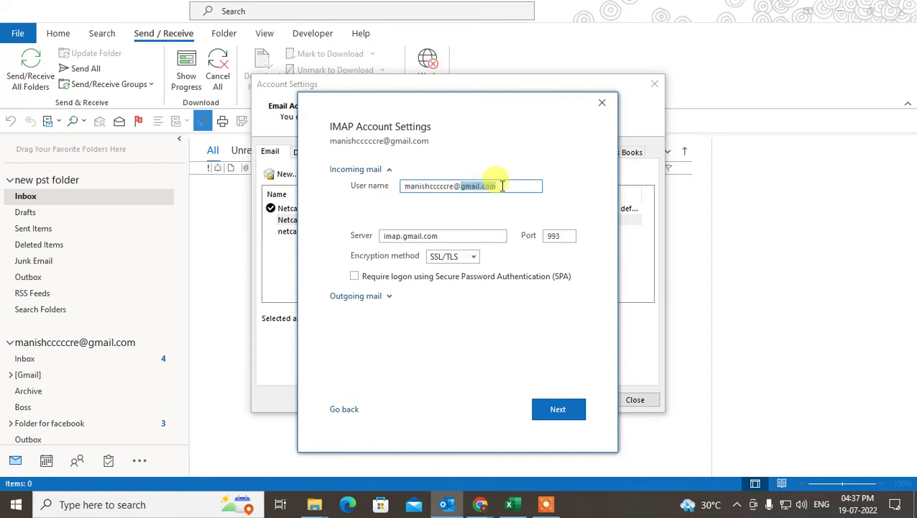
pyautogui.click(379, 296)
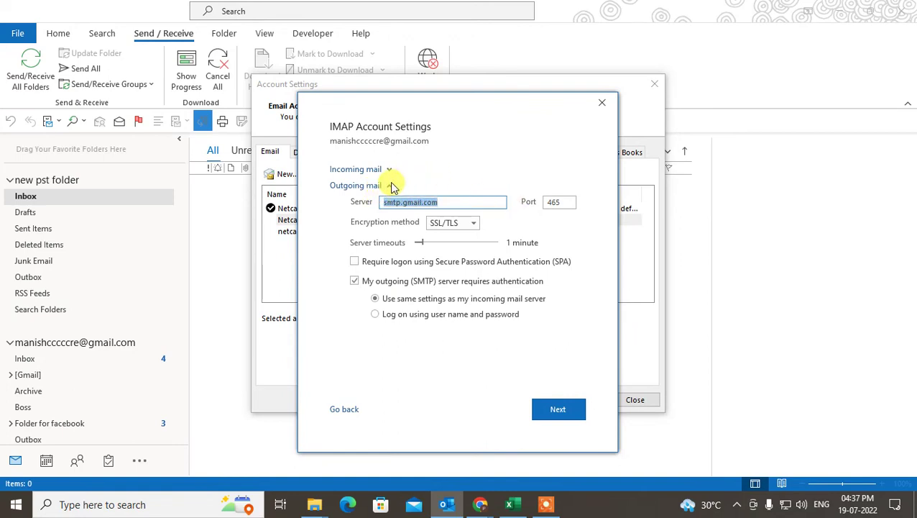
pyautogui.click(392, 186)
pyautogui.click(558, 409)
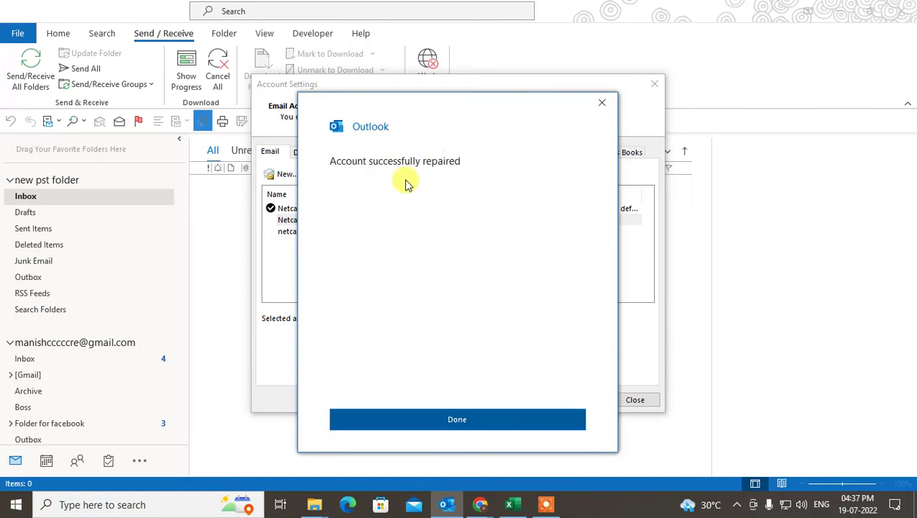
pyautogui.click(457, 416)
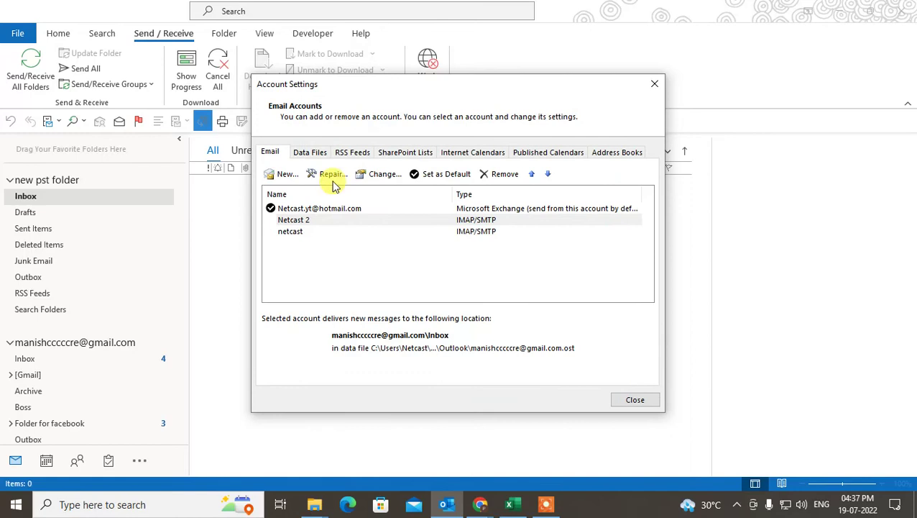
# Run an automatic repair of the Gmail IMAP account and acknowledge its success
pyautogui.click(335, 176)
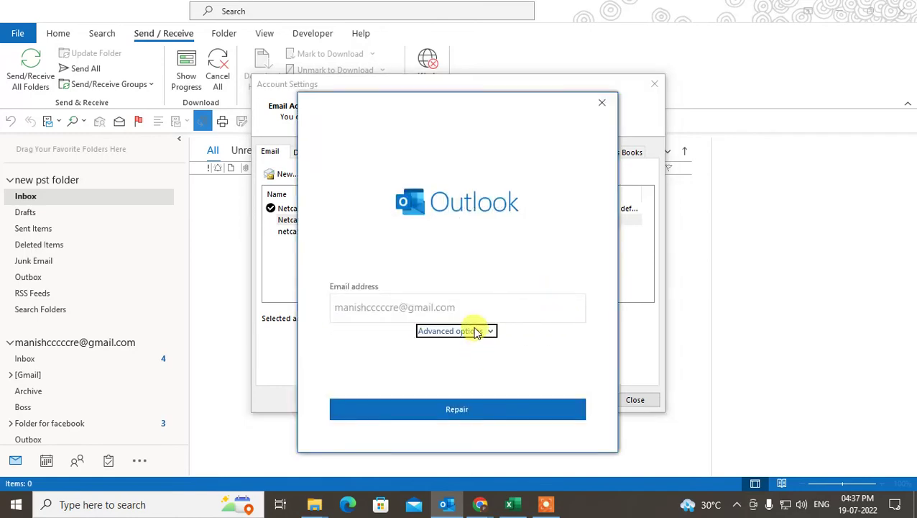
pyautogui.click(483, 410)
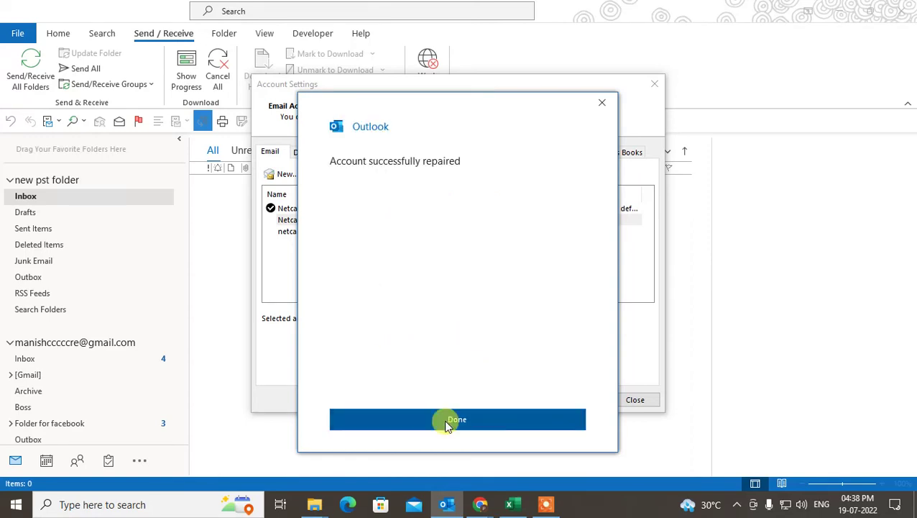
pyautogui.click(446, 421)
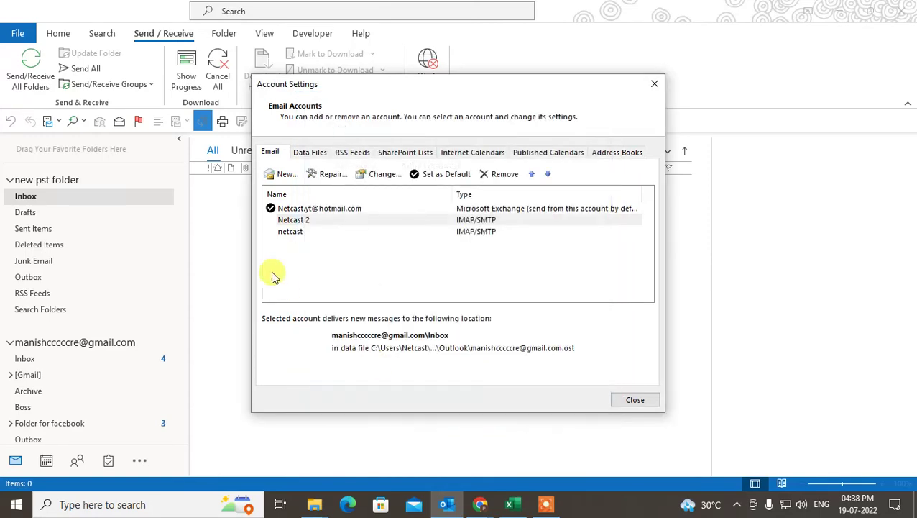
# Start a manual repair and review the incoming and outgoing mail server settings
pyautogui.click(327, 178)
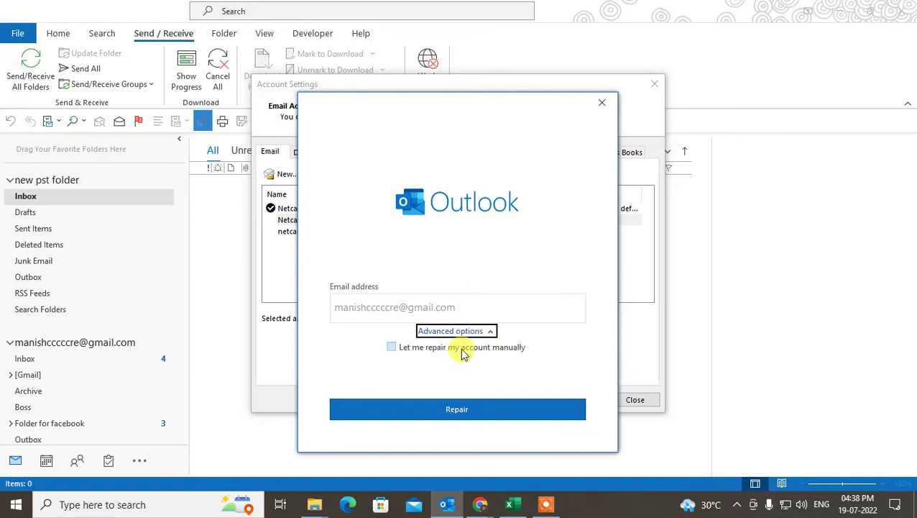
pyautogui.click(462, 349)
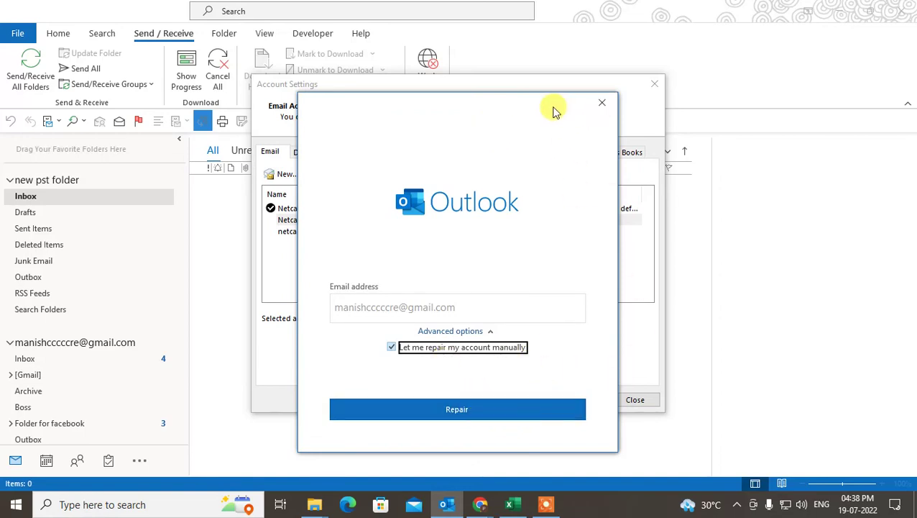
pyautogui.click(464, 387)
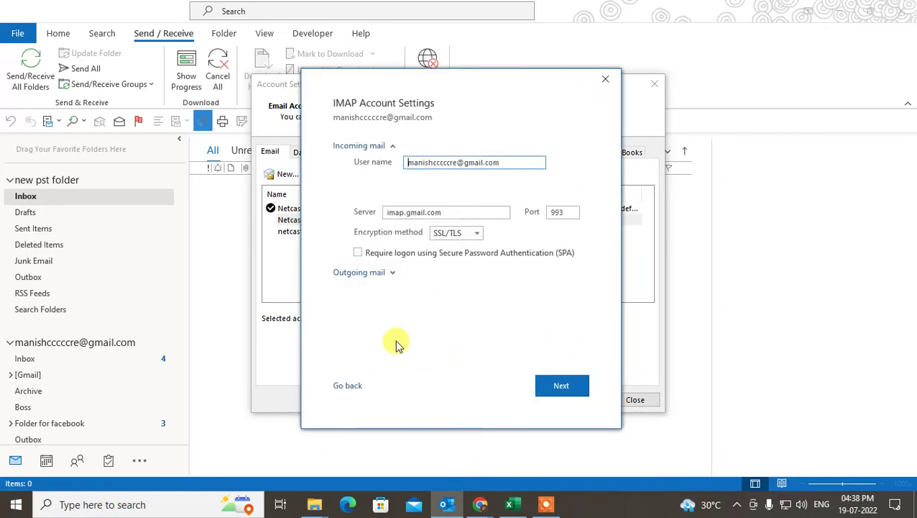
pyautogui.click(384, 278)
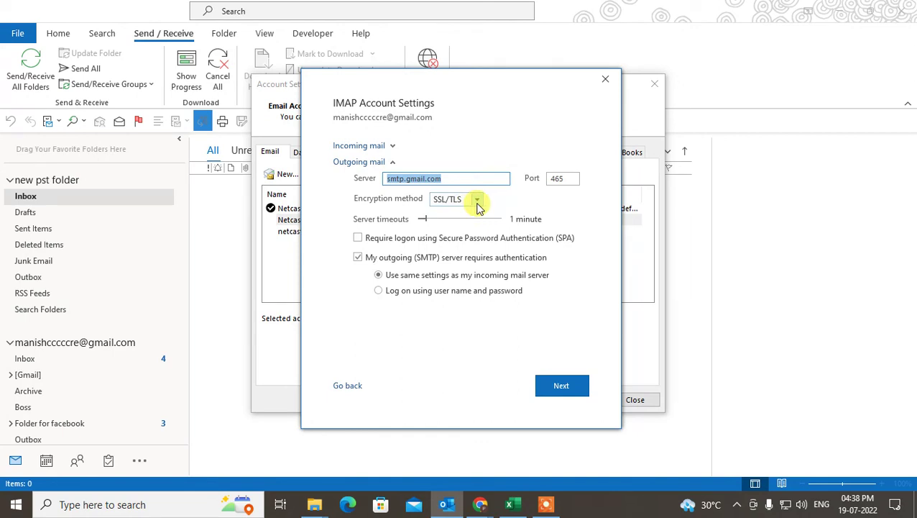
pyautogui.click(389, 147)
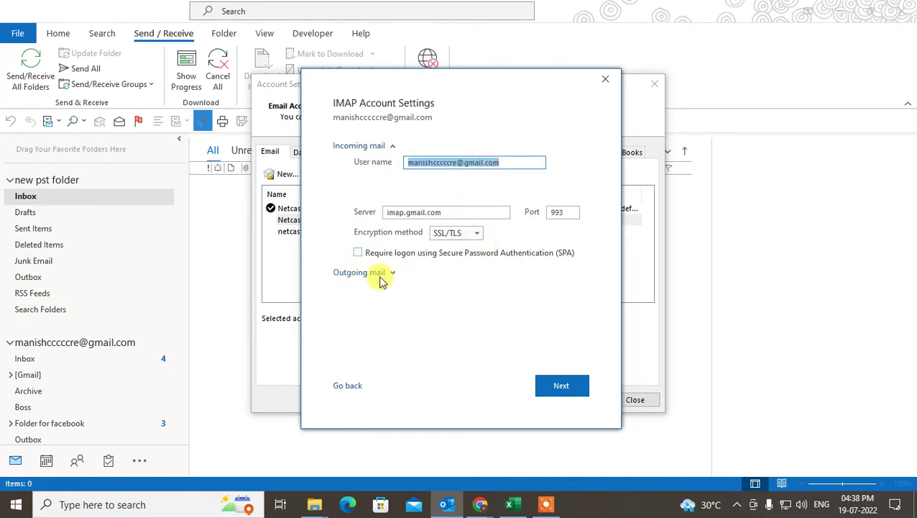
pyautogui.click(381, 279)
# Close the IMAP and Account Settings windows, show the desktop with Win+D, and refresh it
pyautogui.click(606, 79)
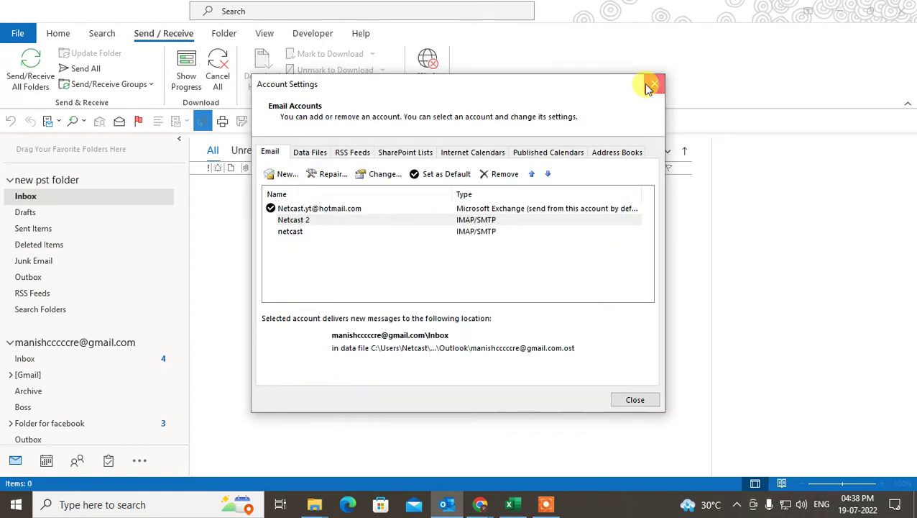
pyautogui.click(653, 84)
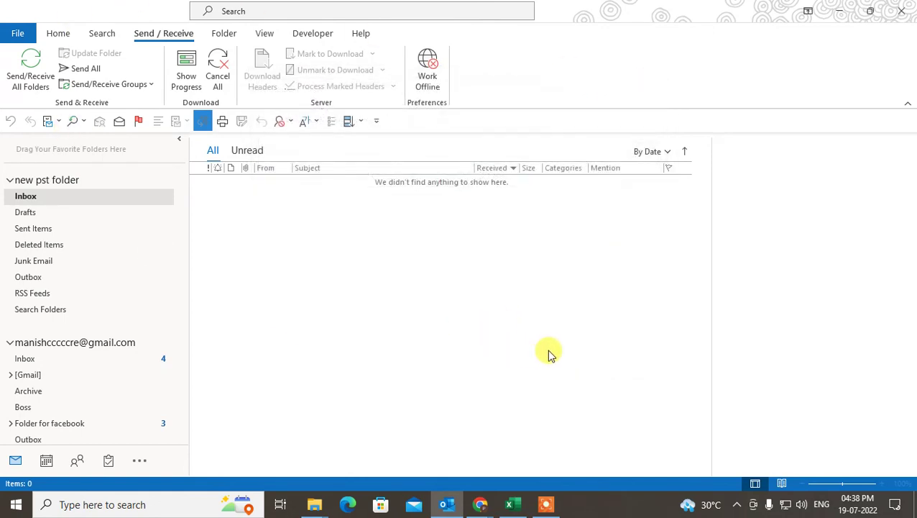
pyautogui.press('super+d')
pyautogui.rightClick(509, 61)
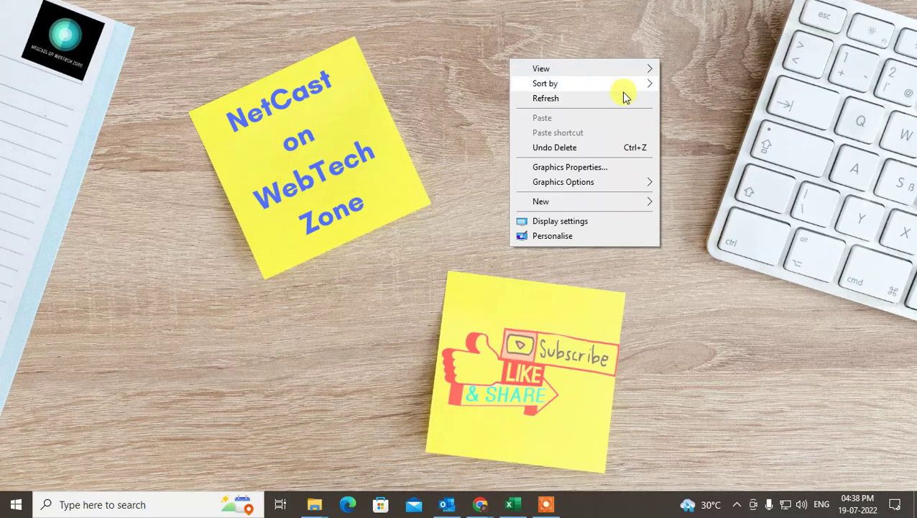
pyautogui.click(581, 102)
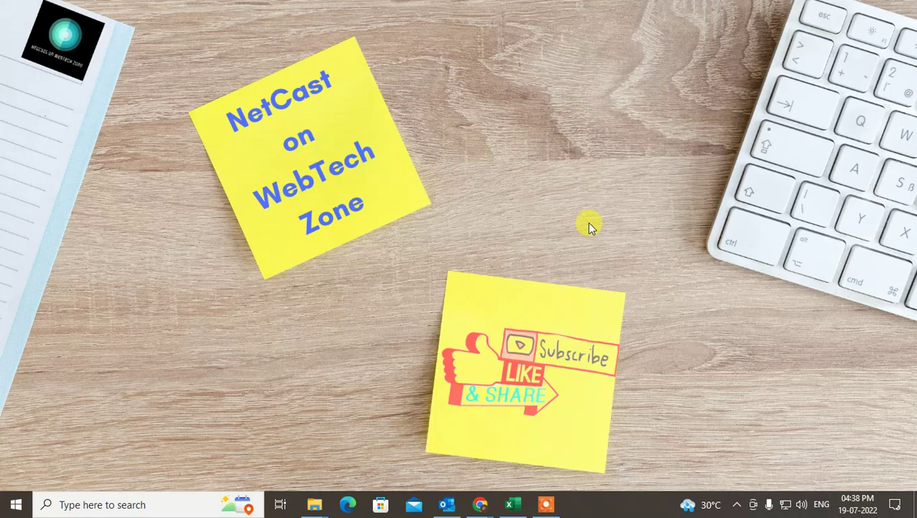